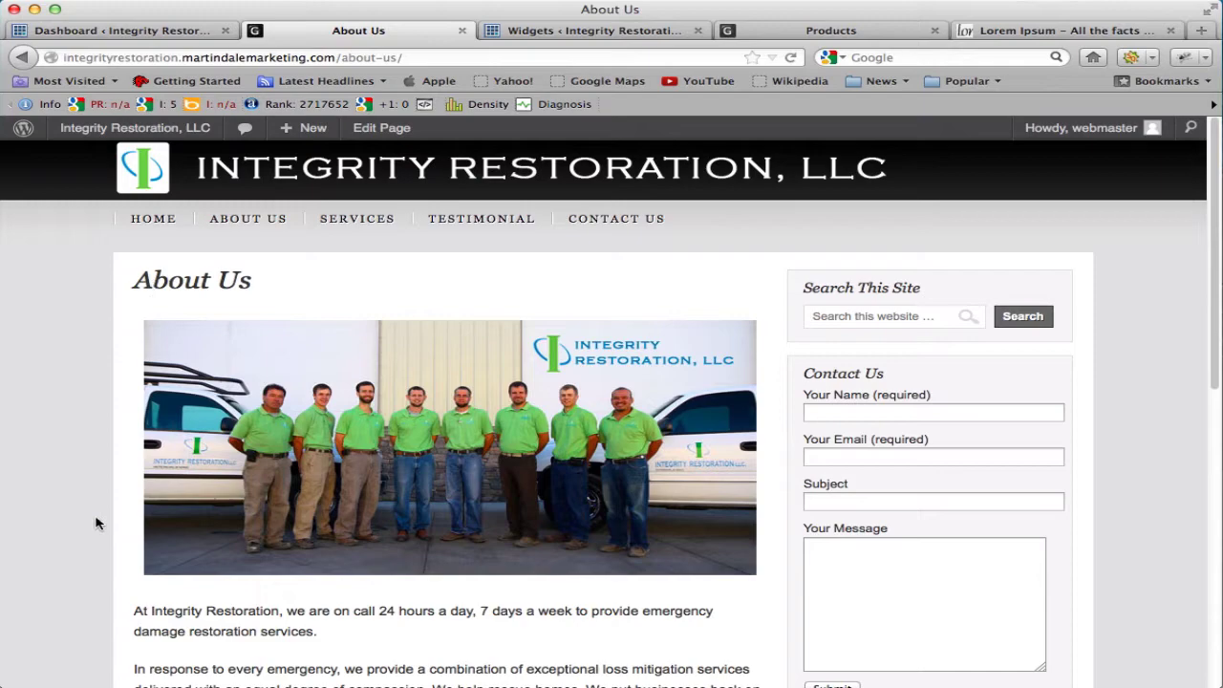
# Step: From the Dashboard's Pages list, open the About Us page in the editor
pyautogui.scroll(-5, 96, 523)
pyautogui.scroll(-6, 96, 524)
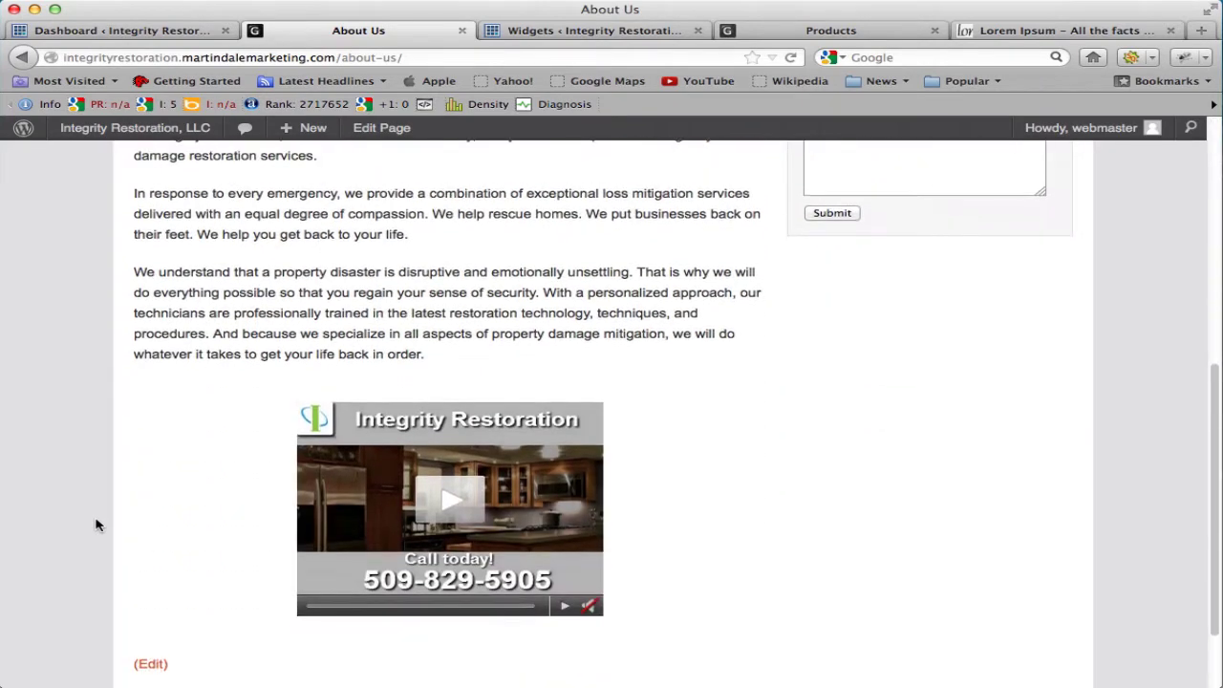
pyautogui.scroll(8, 96, 524)
pyautogui.scroll(-3, 96, 523)
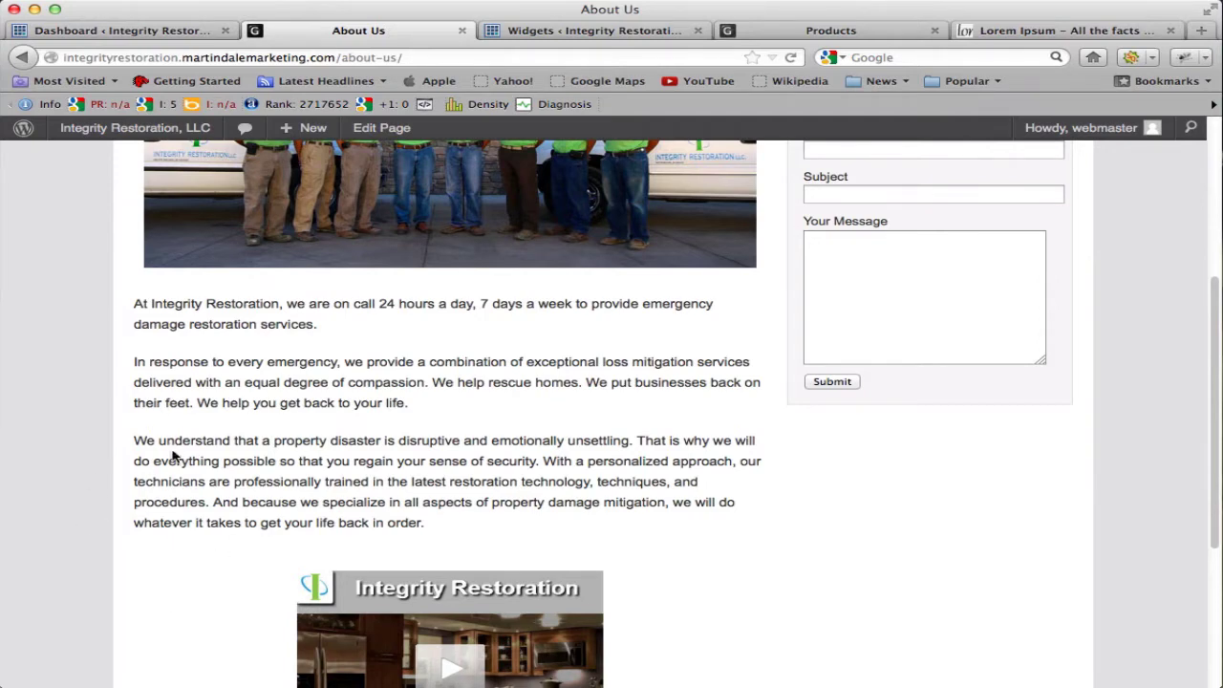
pyautogui.scroll(-6, 170, 501)
pyautogui.scroll(3, 170, 502)
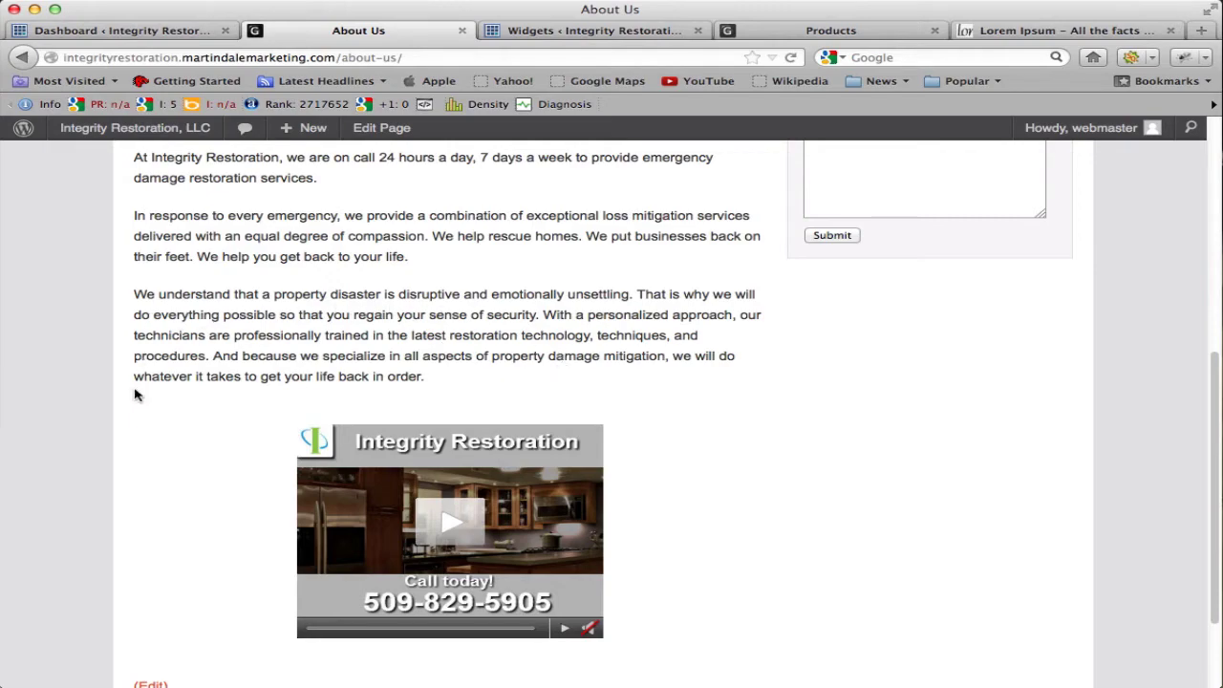
pyautogui.scroll(-3, 123, 425)
pyautogui.scroll(8, 126, 423)
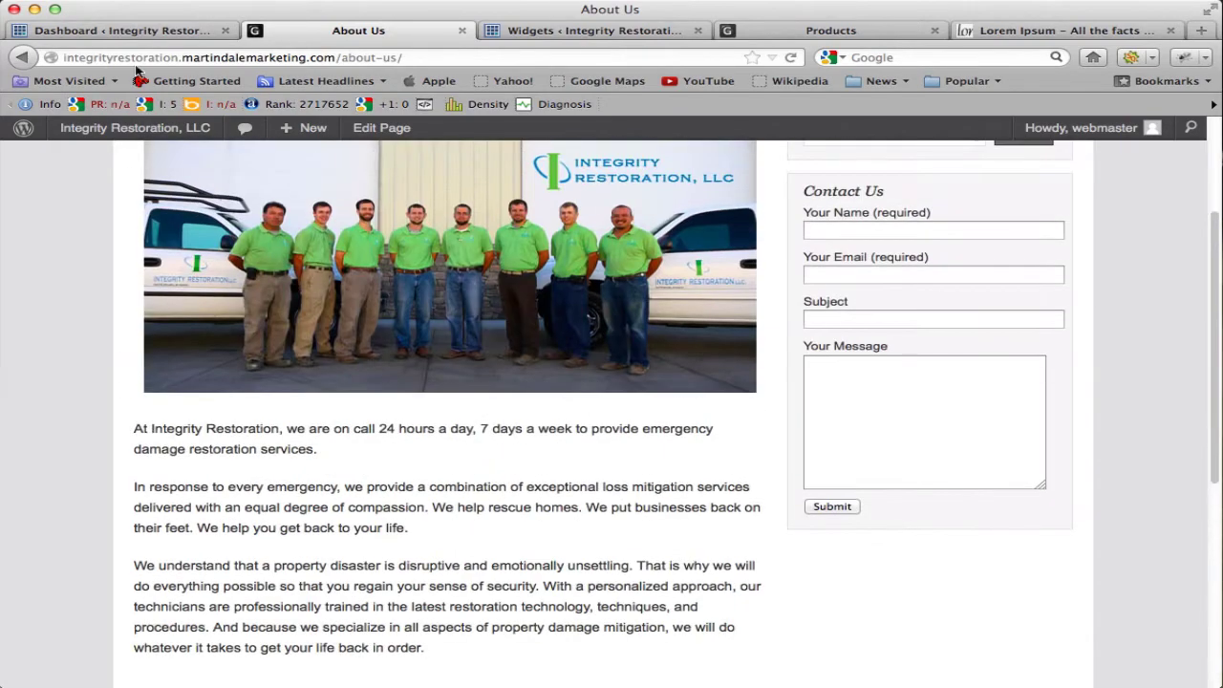
pyautogui.click(136, 30)
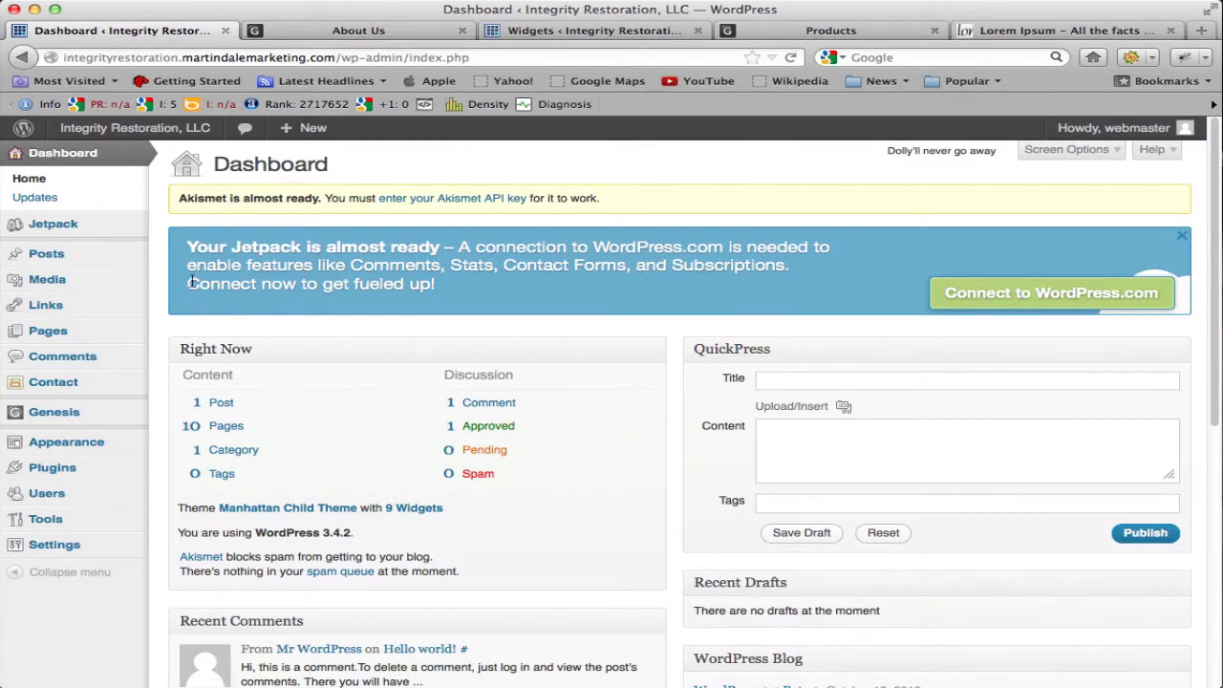
pyautogui.moveTo(99, 337)
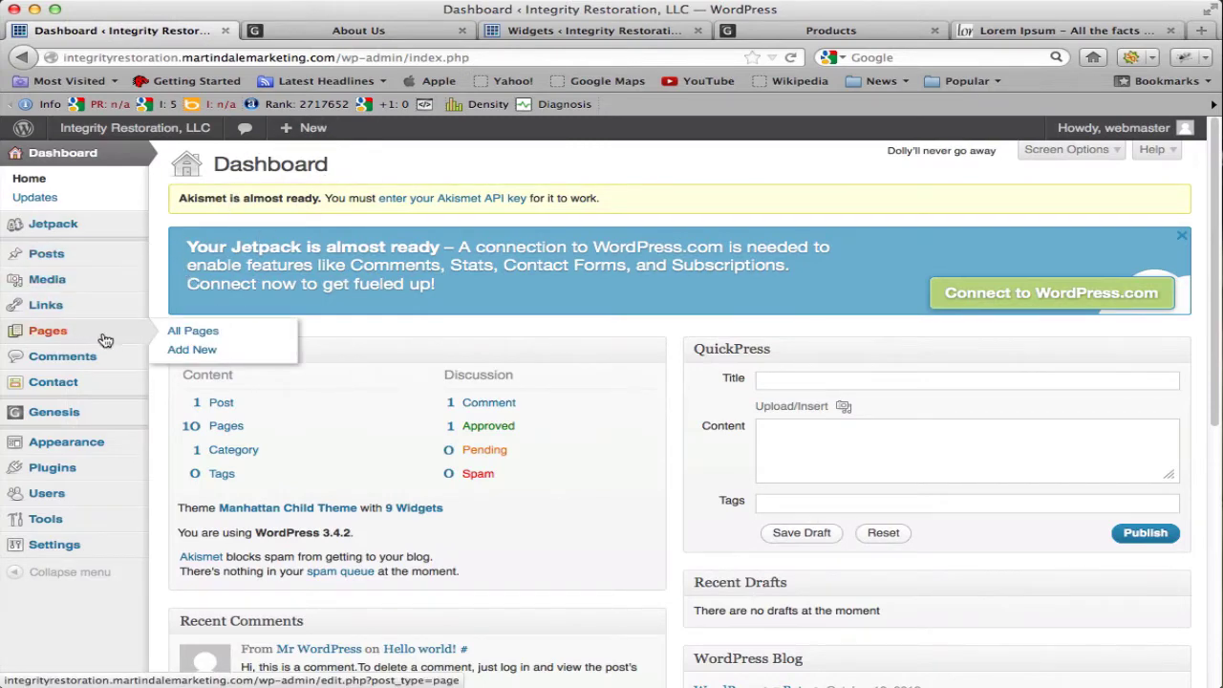
pyautogui.click(204, 334)
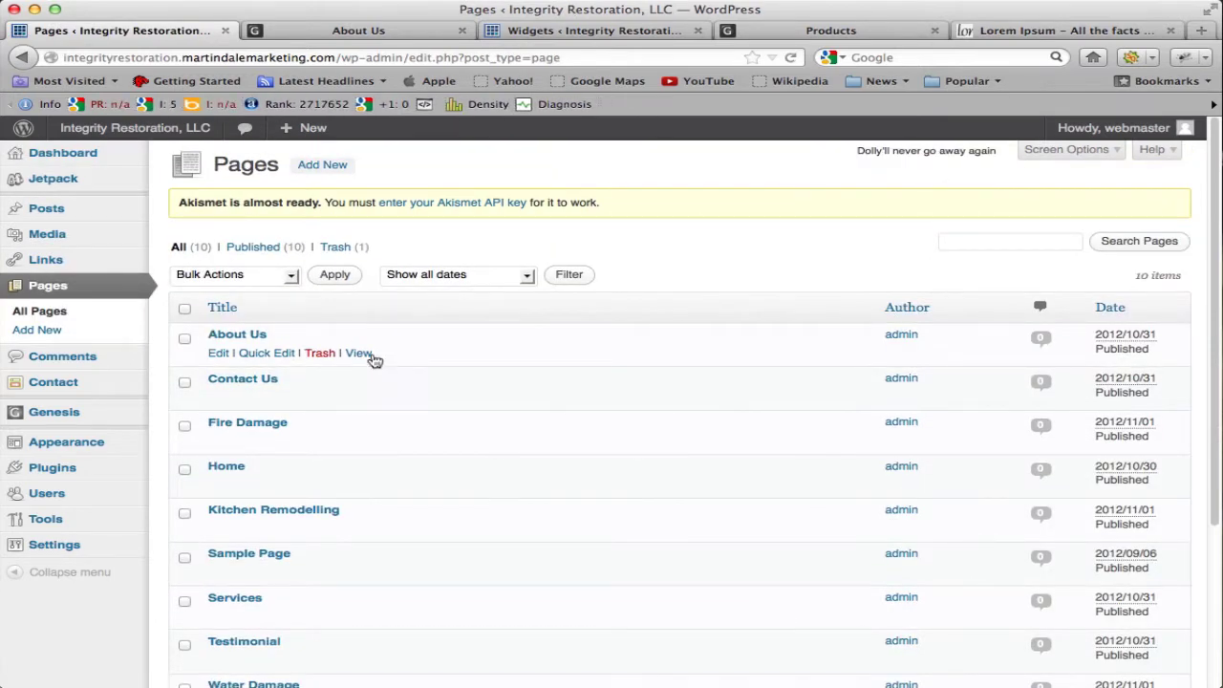
pyautogui.click(248, 336)
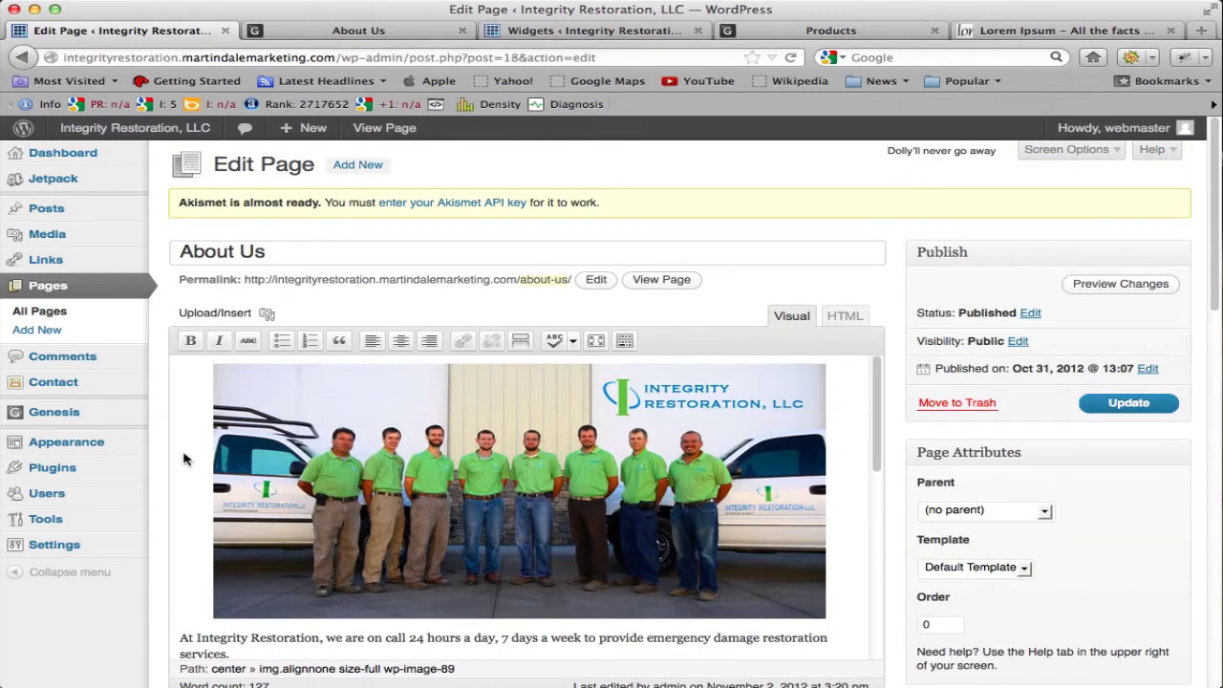
# Step: Paste the quoted Lorem ipsum text as a new paragraph after 'get your life back in order.'
pyautogui.scroll(-3, 160, 434)
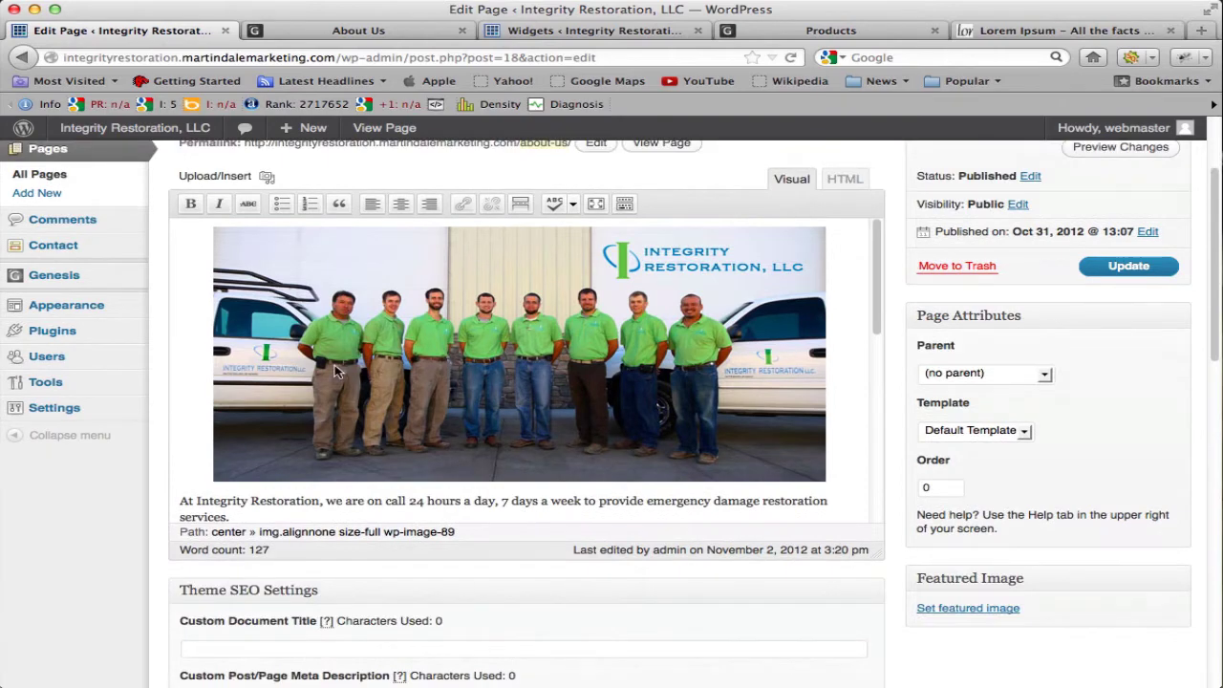
pyautogui.scroll(-6, 335, 371)
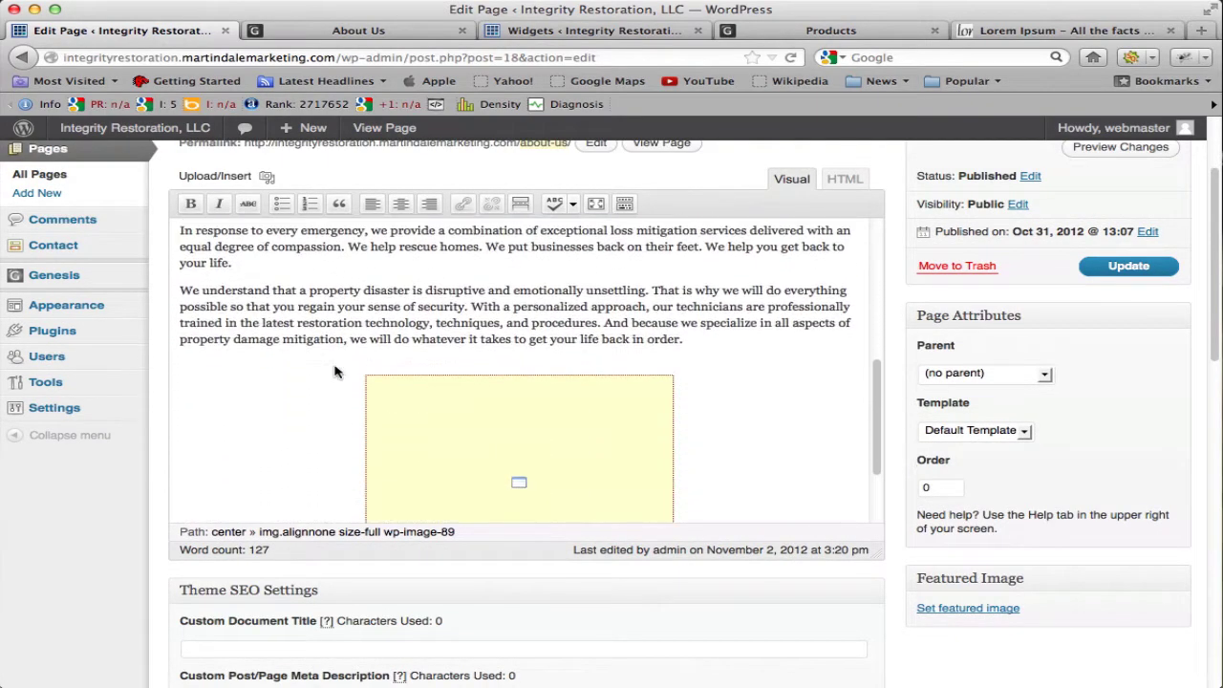
pyautogui.scroll(-1, 334, 370)
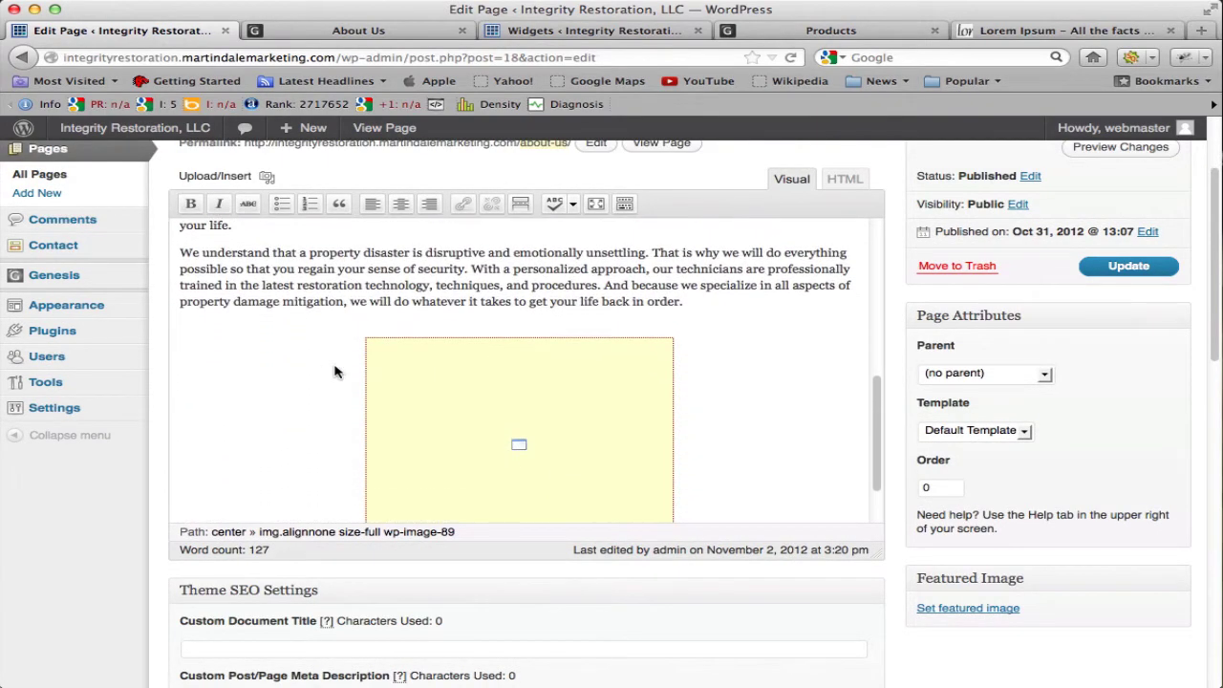
pyautogui.click(708, 308)
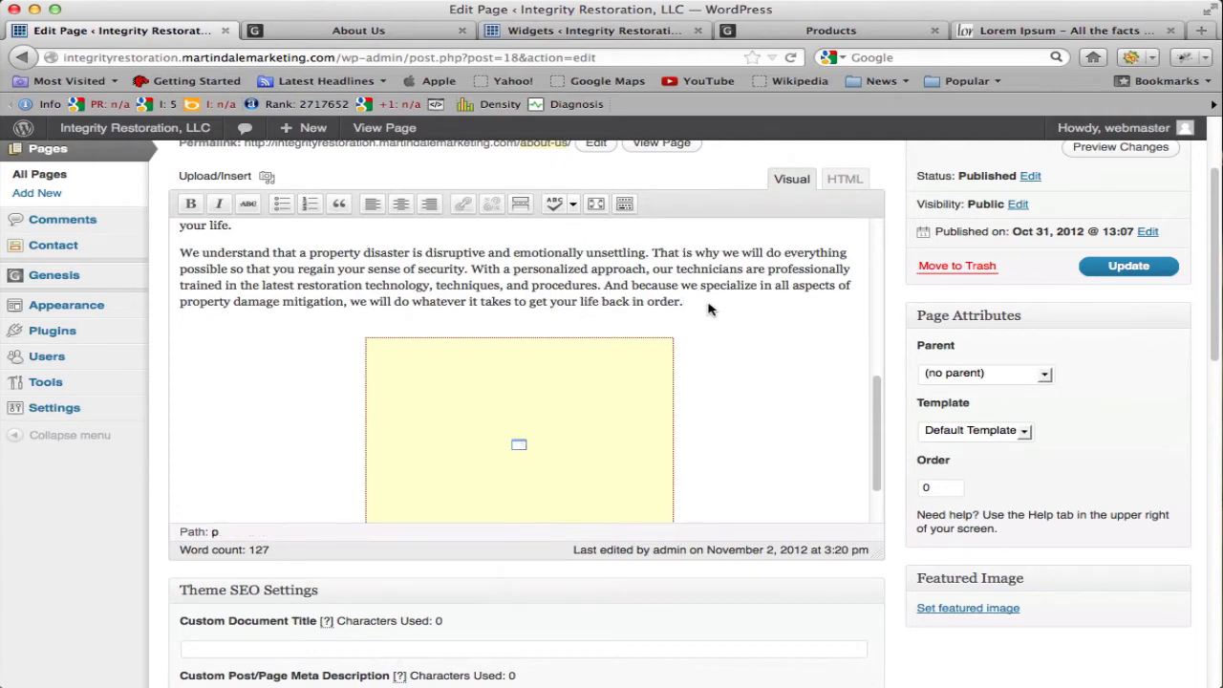
pyautogui.press('Return')
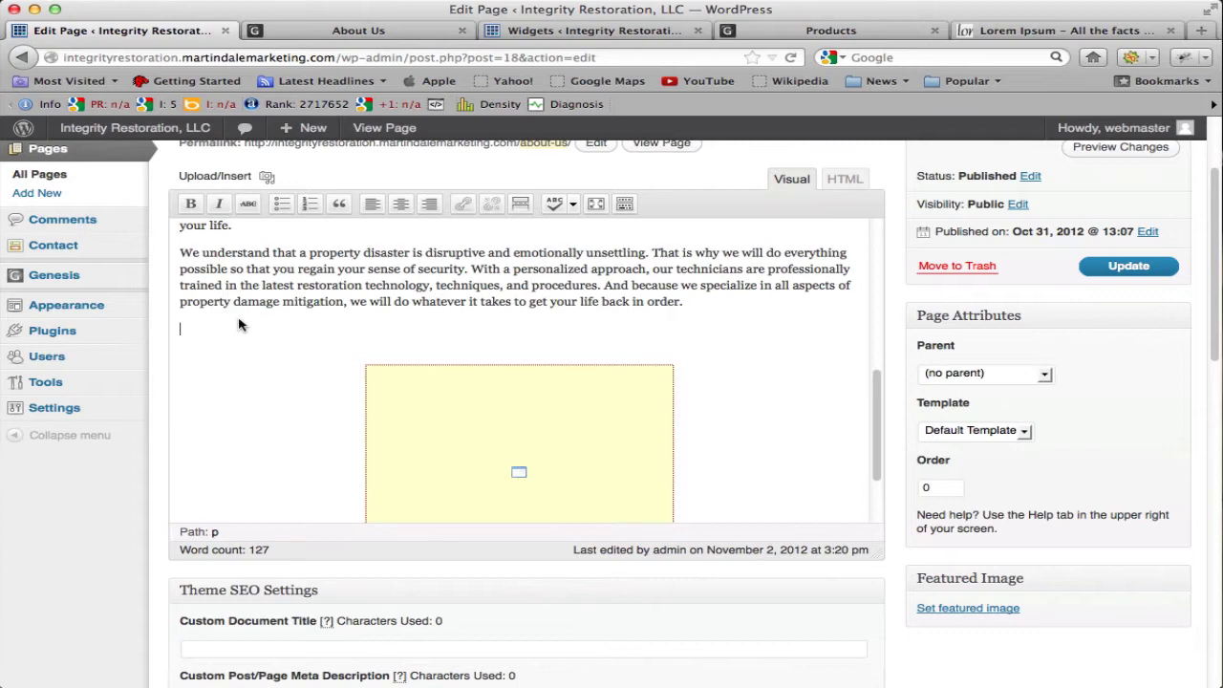
pyautogui.write('"Lorem ipsum dolor sit amet, consectetur adipisicing elit, sed do eiusmod tempor incididunt ut labore et dolore magna aliqua. Ut enim ad minim veniam, quis nostrud exercitation ullamco laboris nisi ut aliquip ex ea commodo consequat. Duis aute irure dolor in reprehenderit in voluptate velit esse cillum dolore eu fugiat nulla pariatur. Excepteur sint occaecat cupidatat non proident, sunt in culpa qui officia deserunt mollit anim id est laborum."')
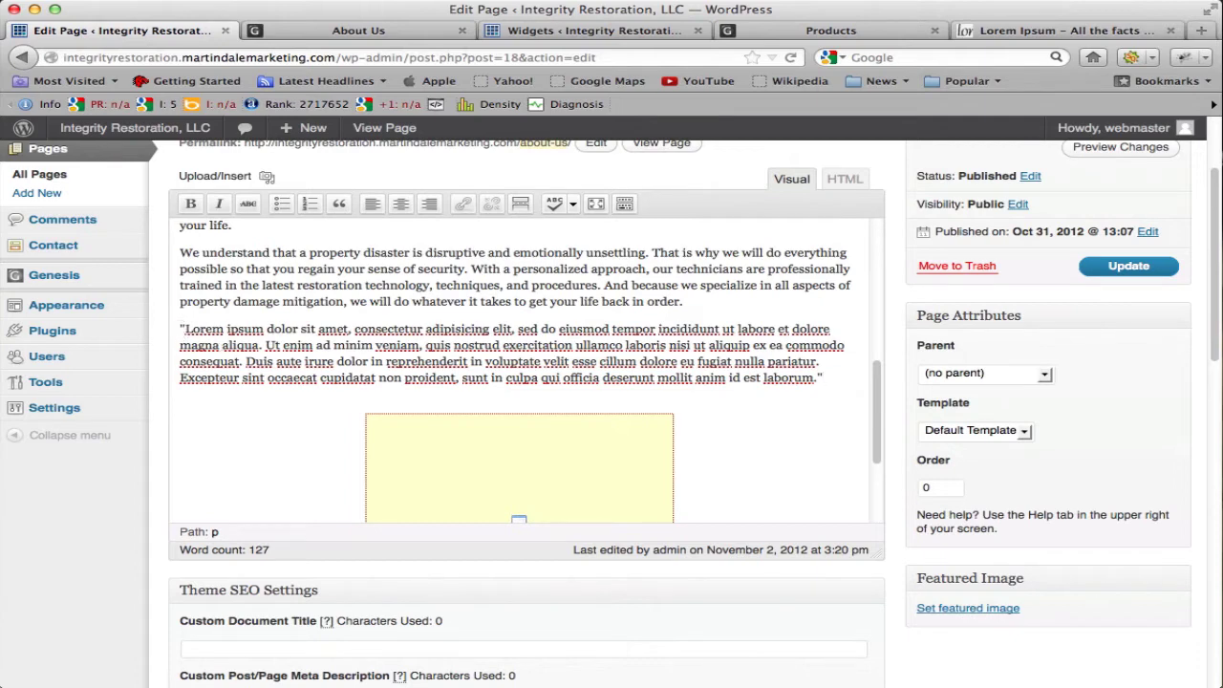
pyautogui.press('Return')
pyautogui.press('Return')
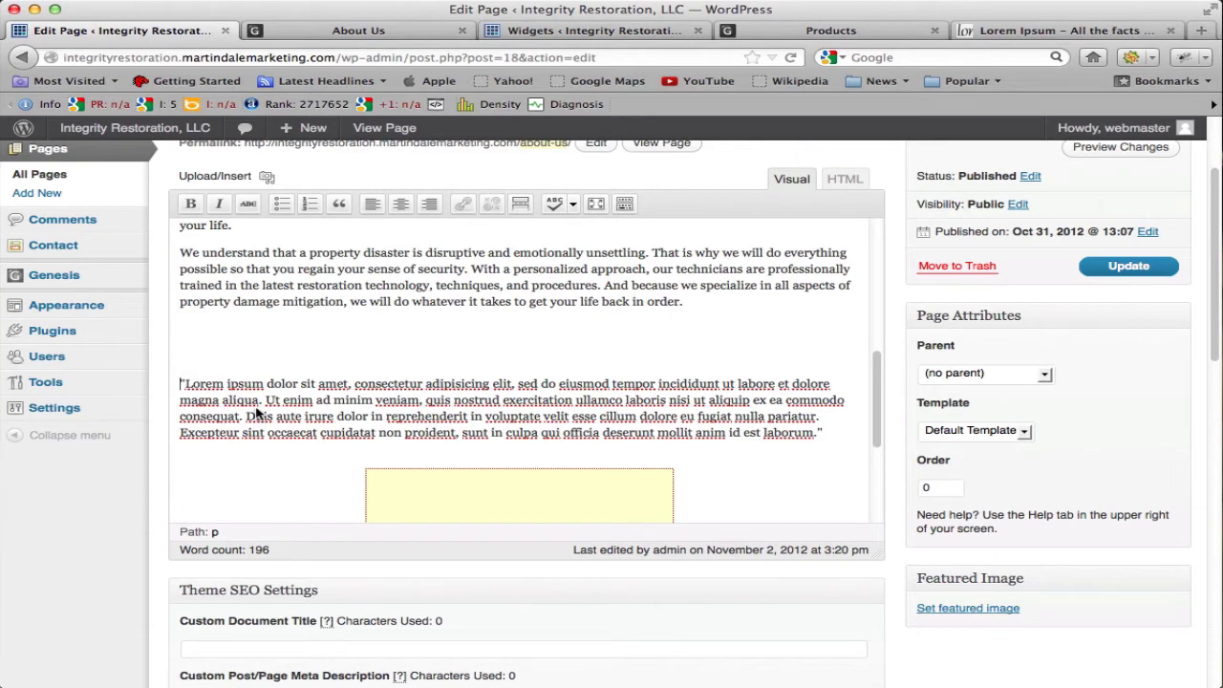
pyautogui.scroll(3, 152, 400)
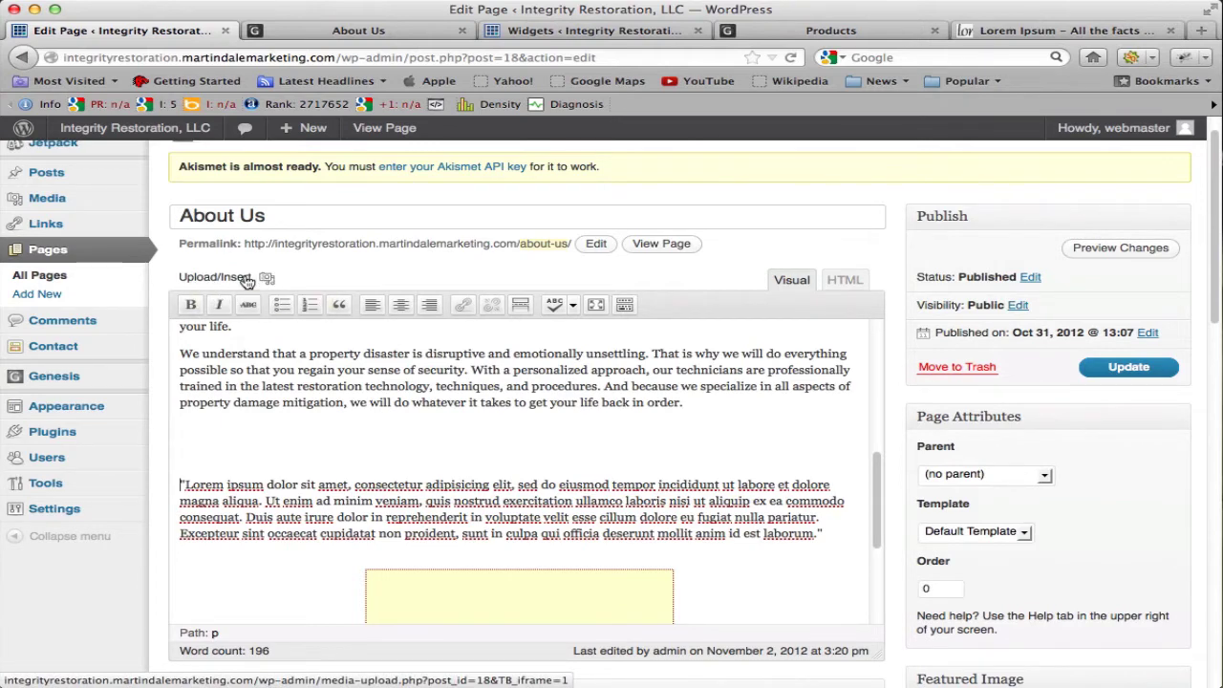
# Step: Upload web design testimony.png from the Desktop folder through the Add Media window
pyautogui.click(267, 279)
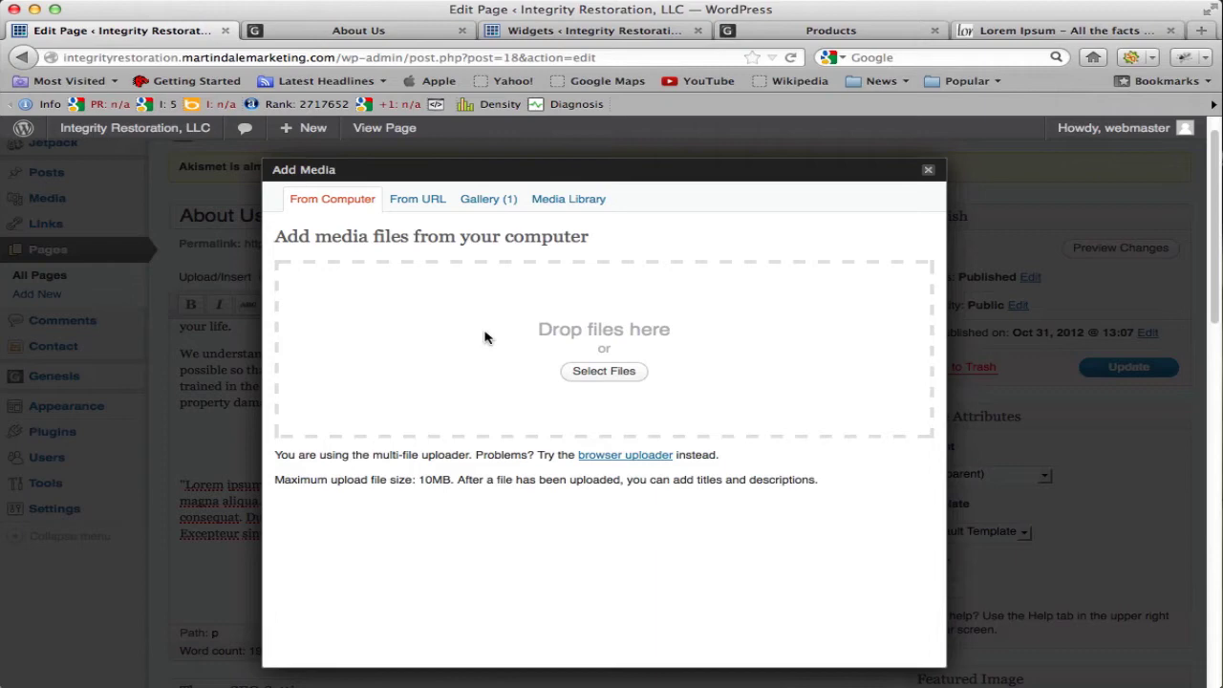
pyautogui.press('super+Tab')
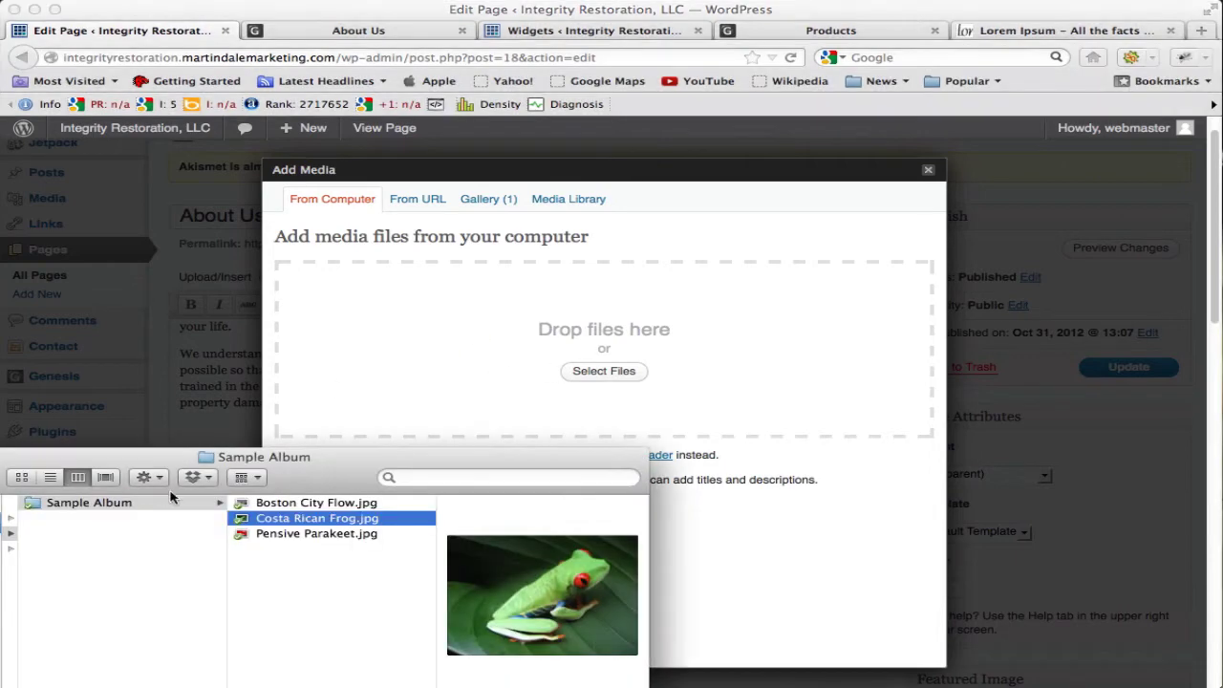
pyautogui.click(385, 339)
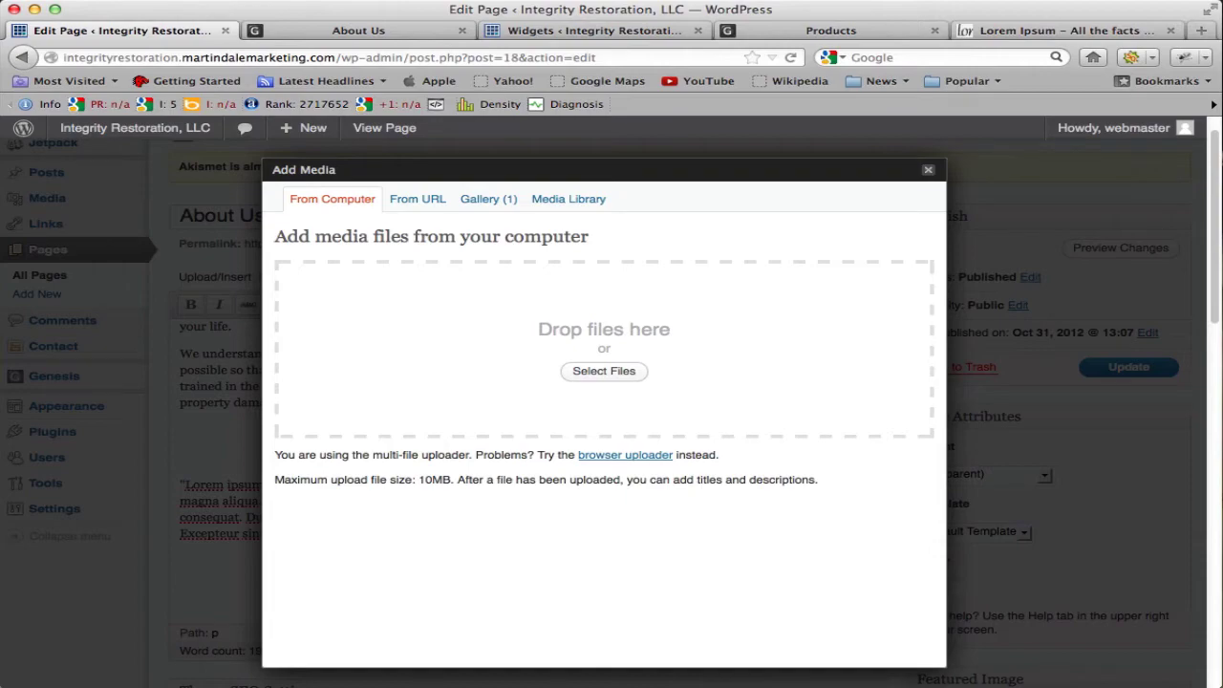
pyautogui.press('super+Tab')
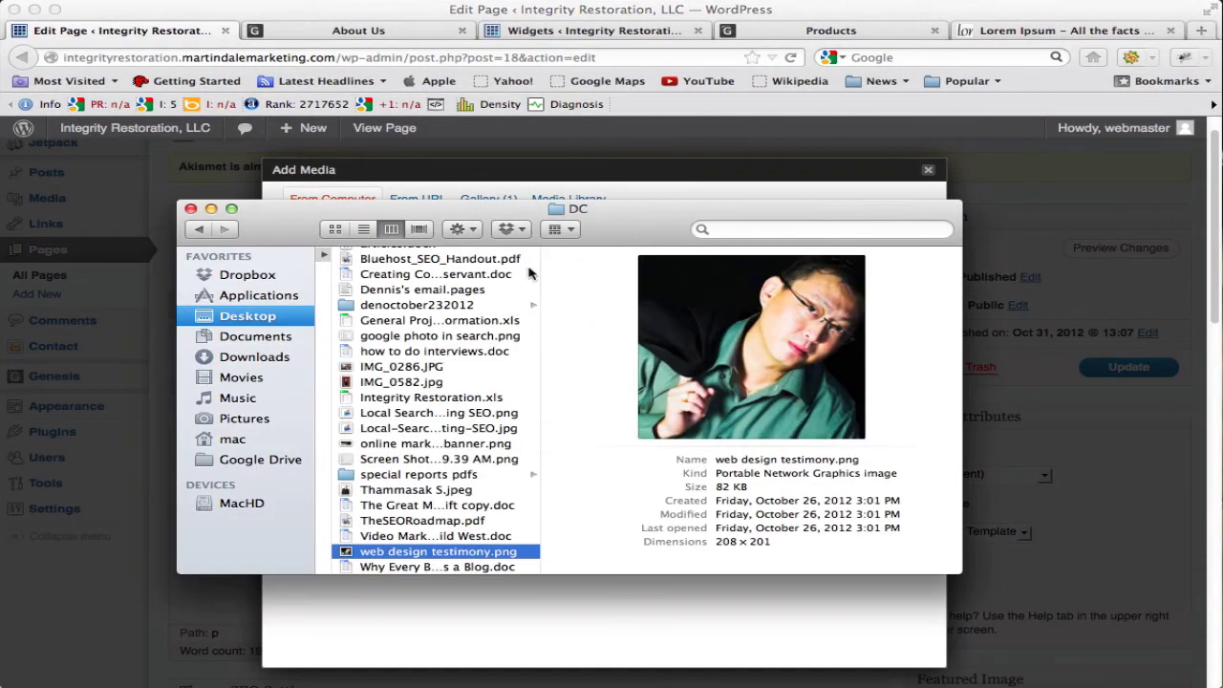
pyautogui.moveTo(605, 216); pyautogui.dragTo(1040, 491)
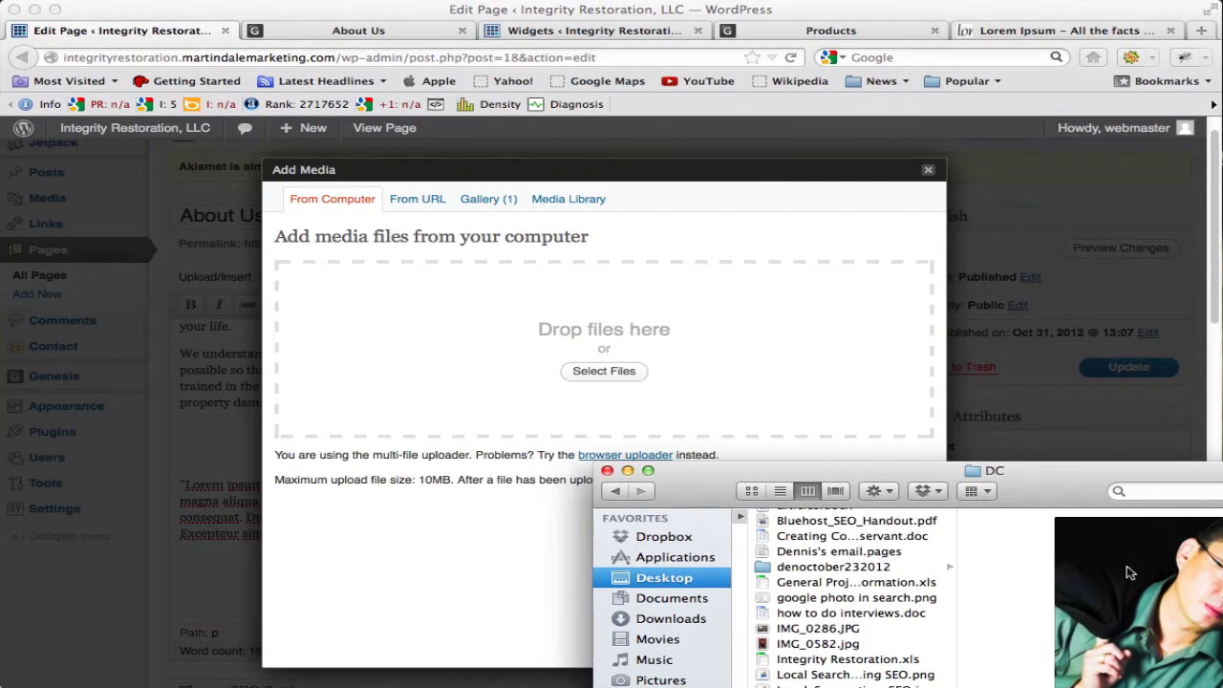
pyautogui.moveTo(1131, 575); pyautogui.dragTo(721, 331)
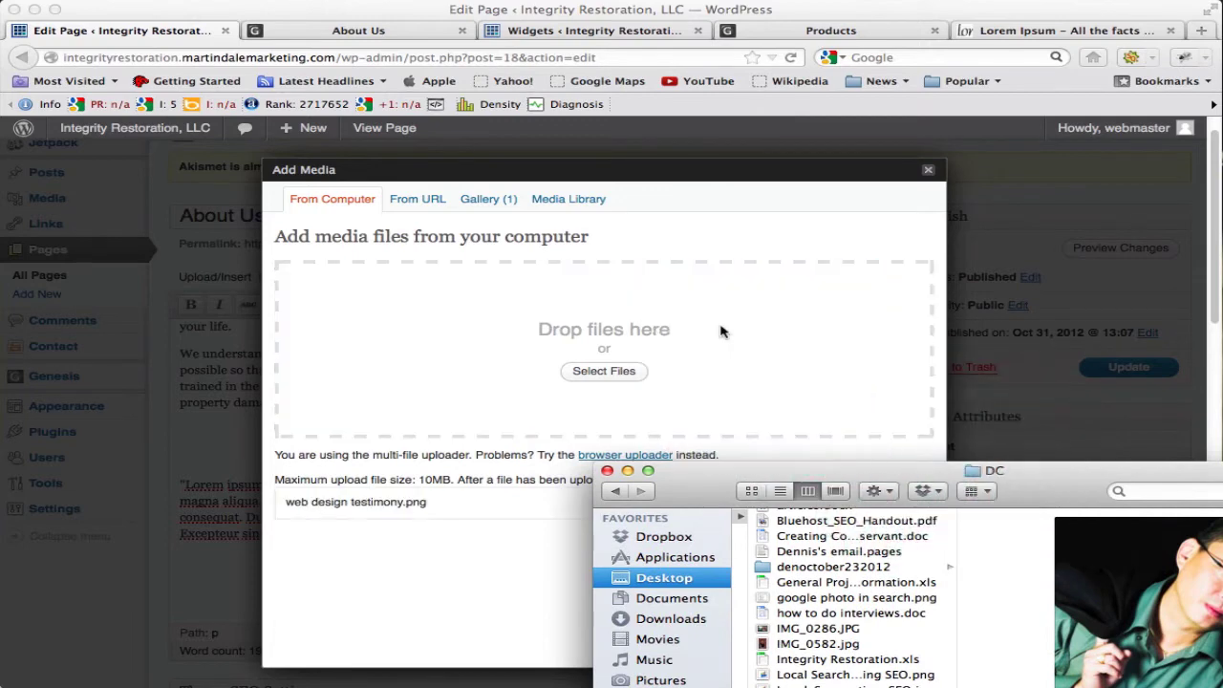
pyautogui.click(697, 187)
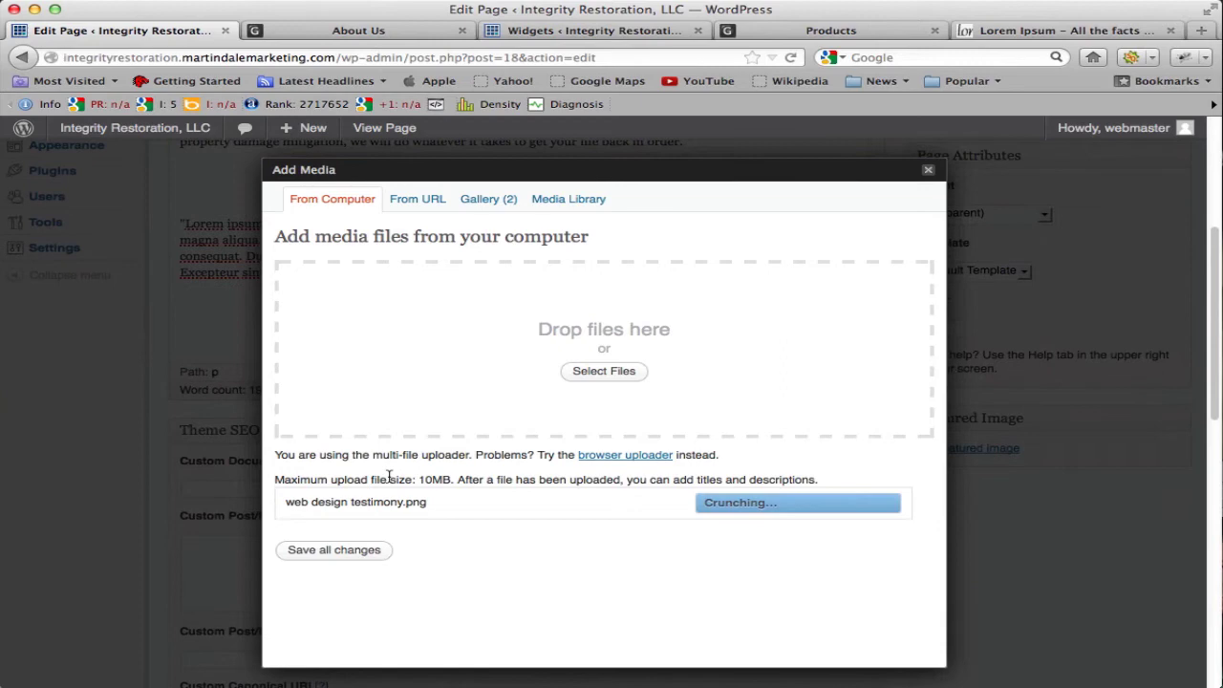
# Step: Change the uploaded image's title from 'web design testimony' to the person's first name
pyautogui.scroll(-5, 496, 463)
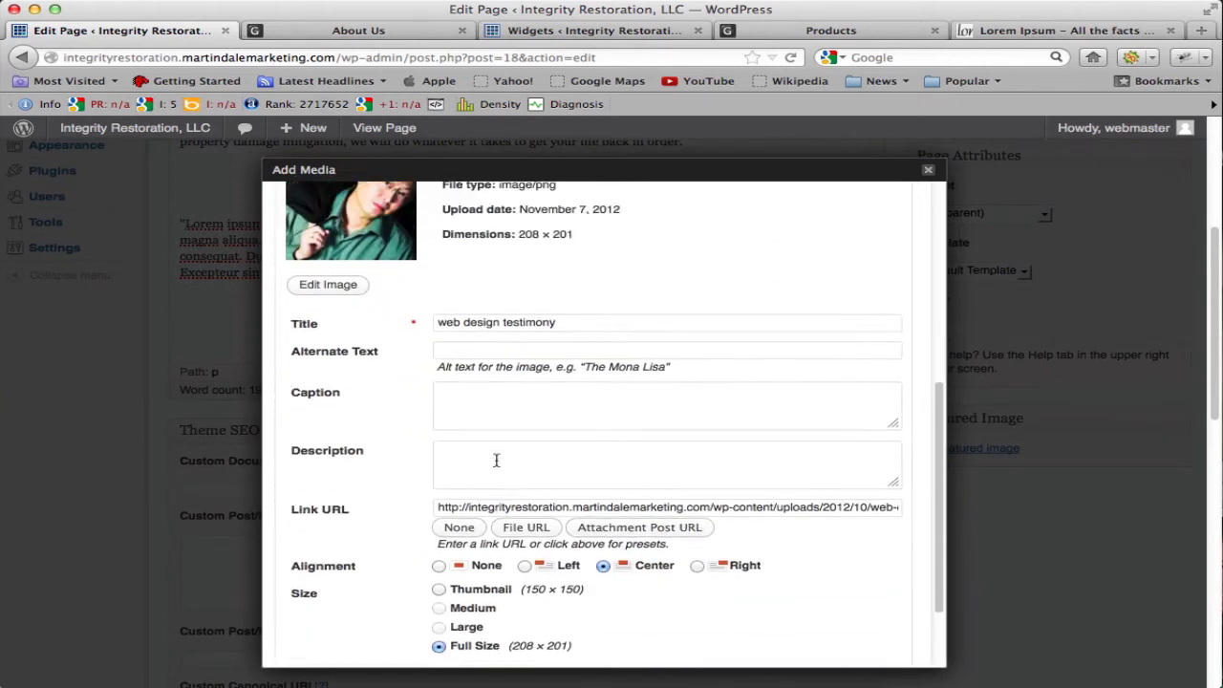
pyautogui.scroll(2, 496, 461)
pyautogui.moveTo(573, 383); pyautogui.dragTo(428, 384)
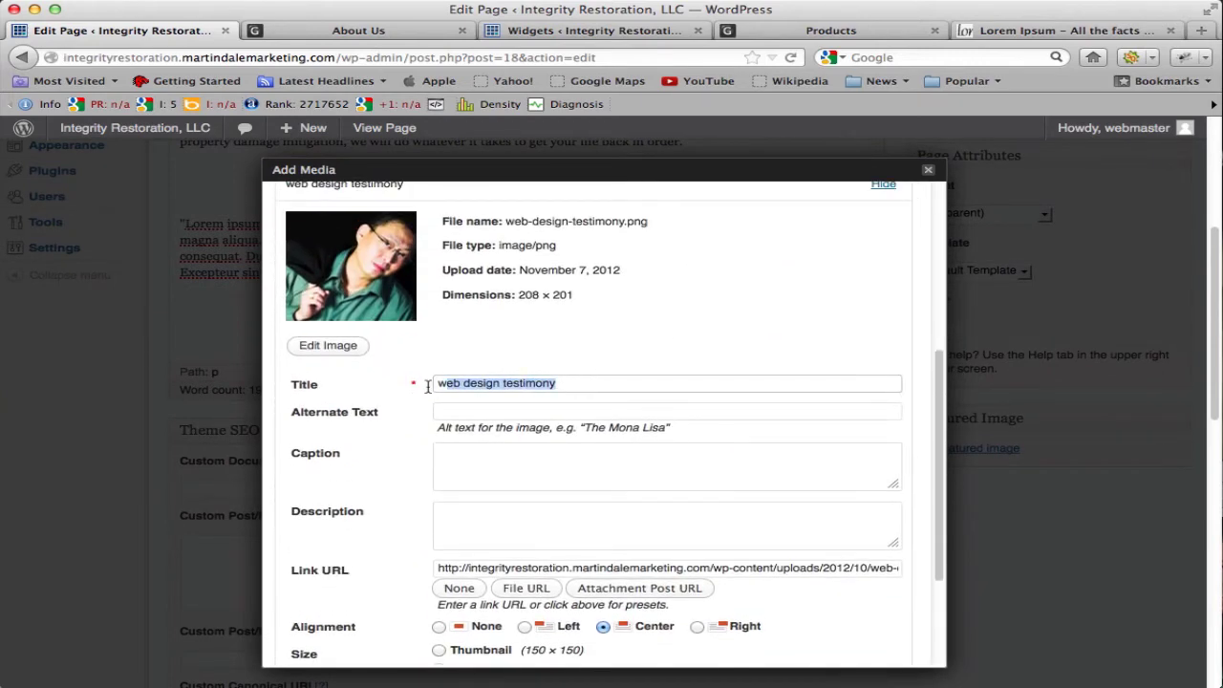
pyautogui.write('Robert')
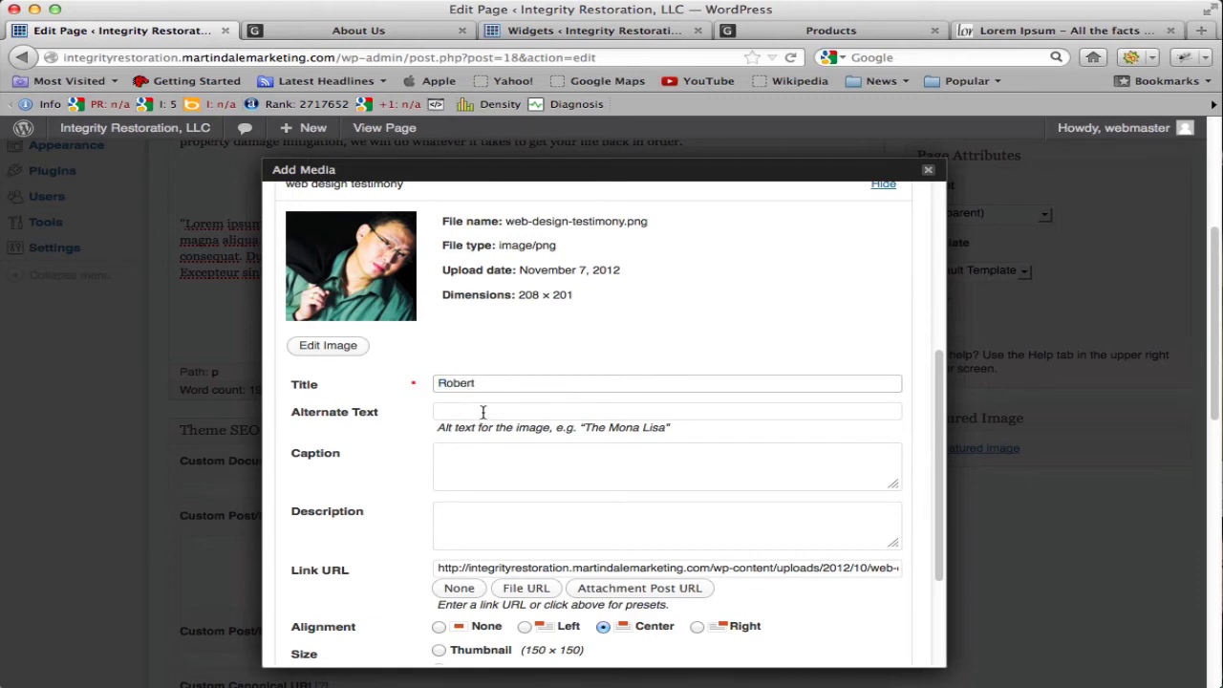
pyautogui.click(483, 412)
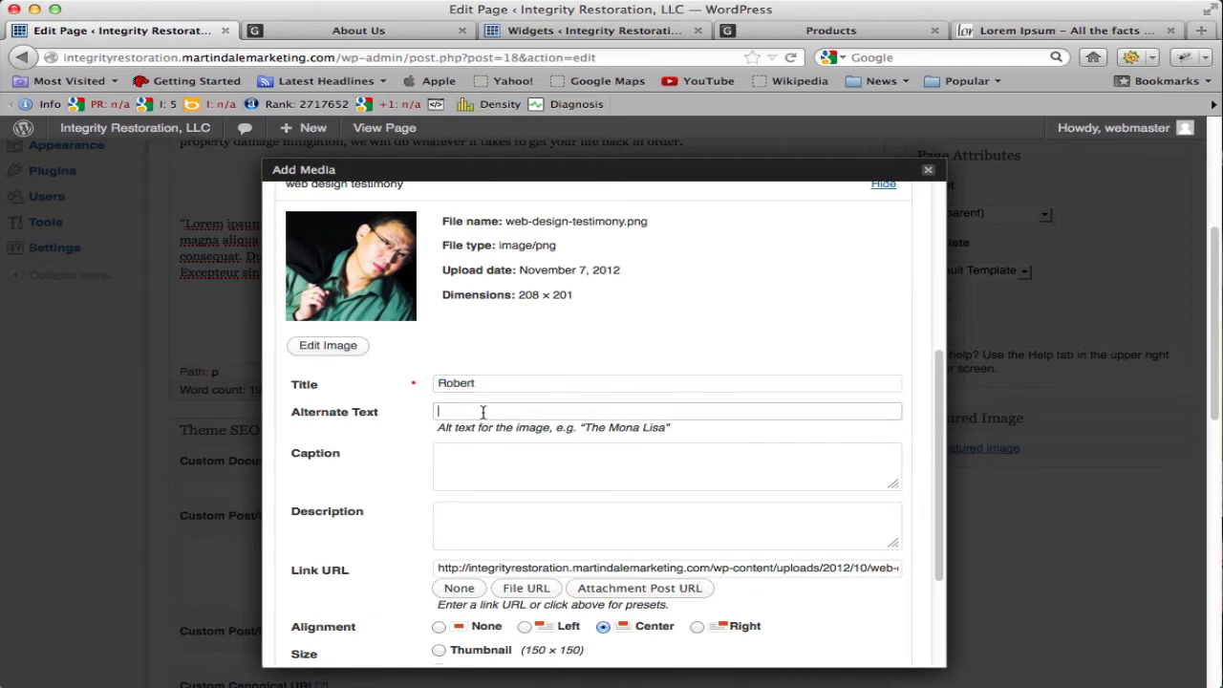
pyautogui.click(467, 456)
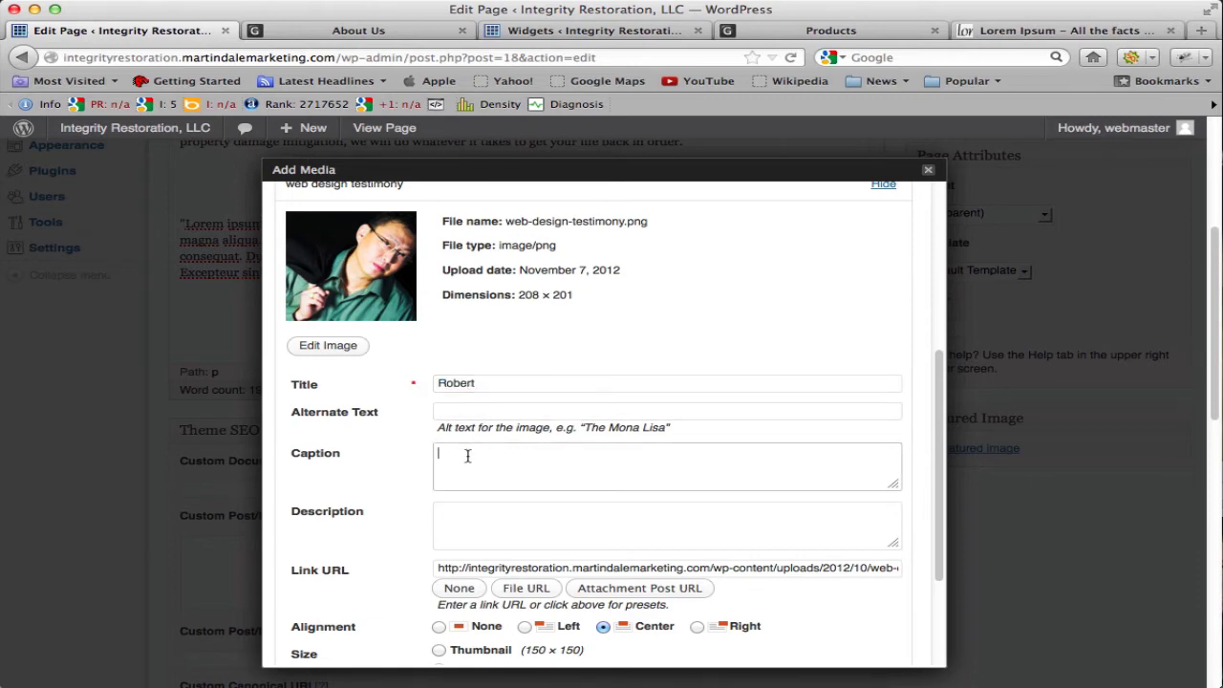
pyautogui.click(492, 519)
pyautogui.scroll(-5, 406, 495)
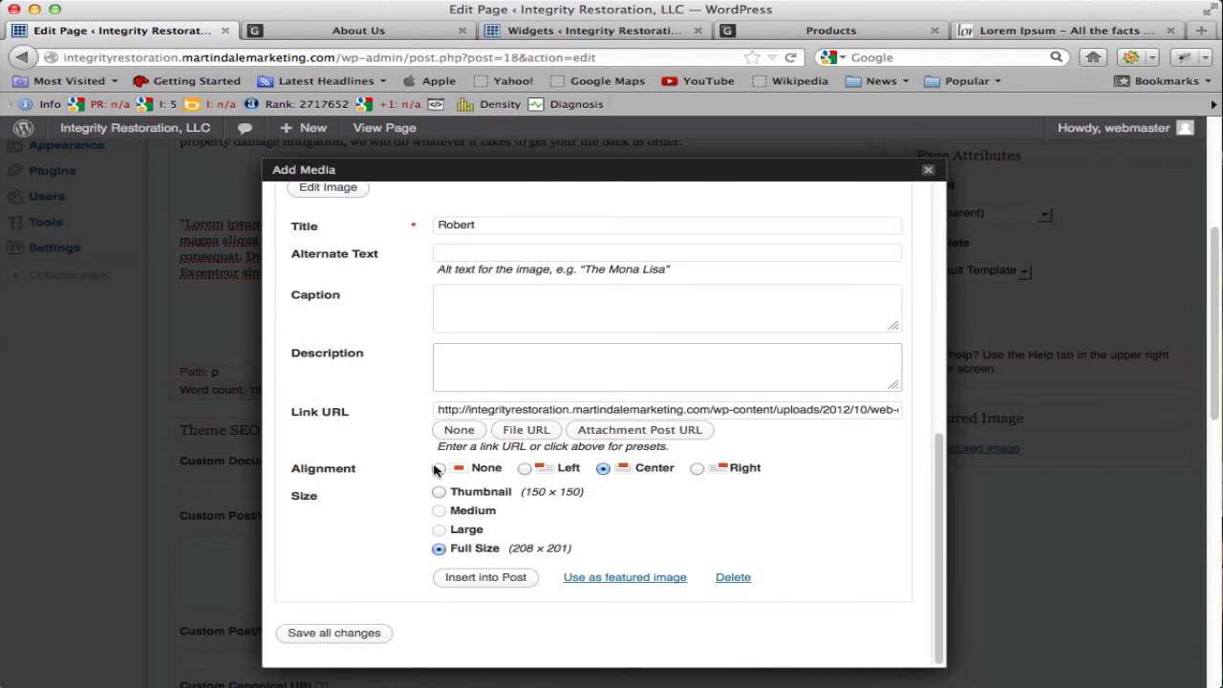
# Step: Insert the photo with Left alignment at Thumbnail size, then preview the About Us changes
pyautogui.click(524, 469)
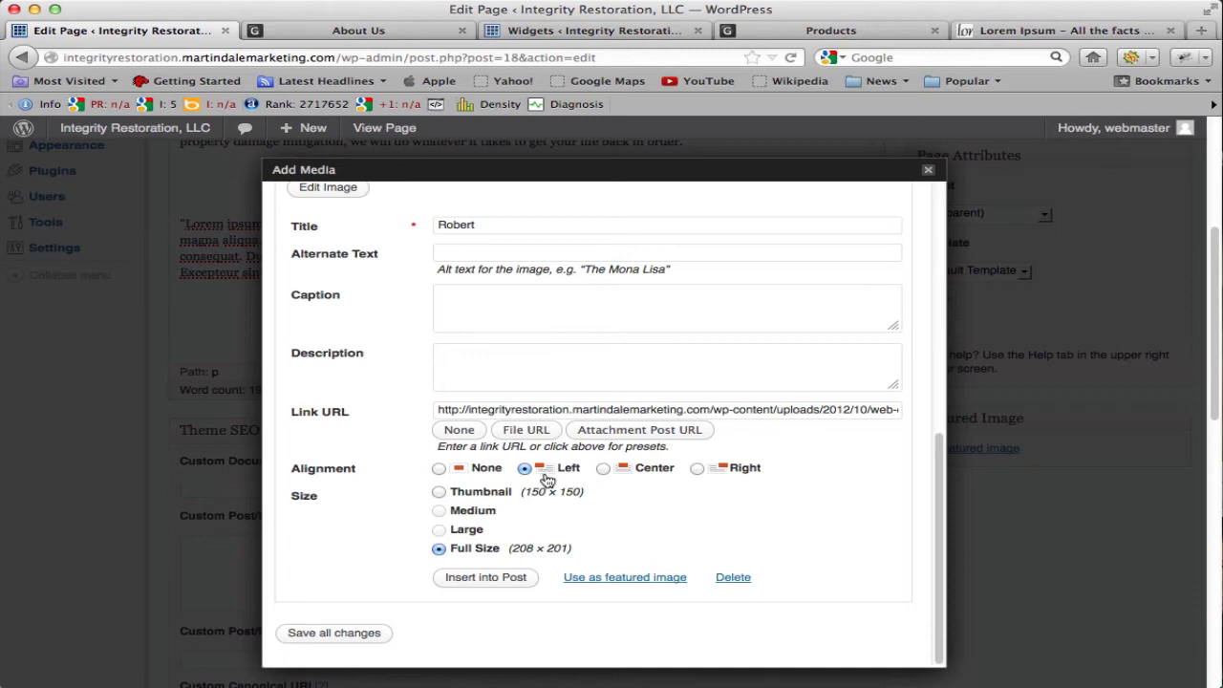
pyautogui.click(604, 472)
pyautogui.click(525, 470)
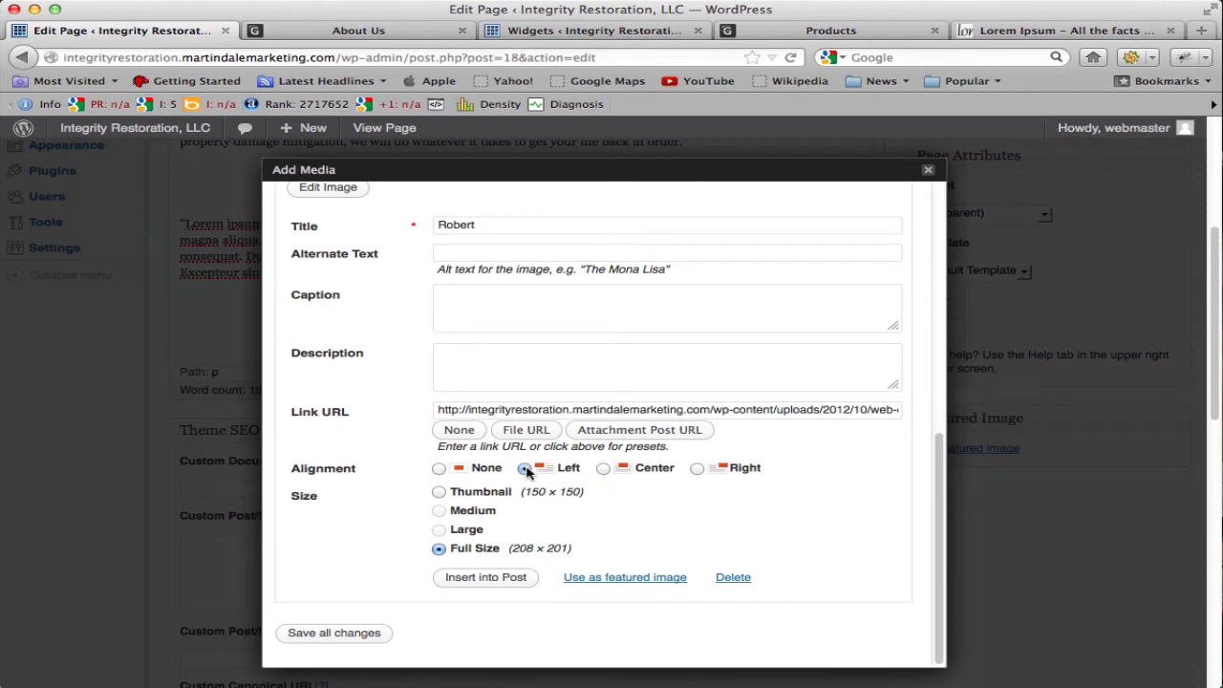
pyautogui.click(439, 492)
pyautogui.click(487, 578)
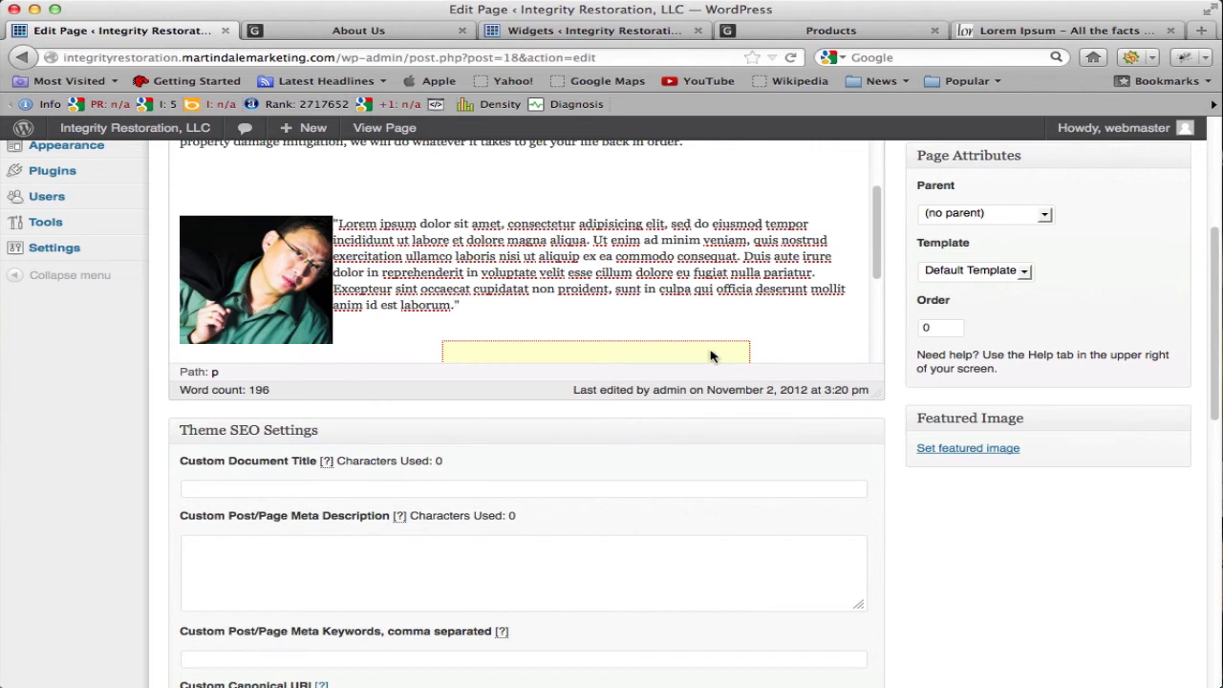
pyautogui.scroll(3, 893, 322)
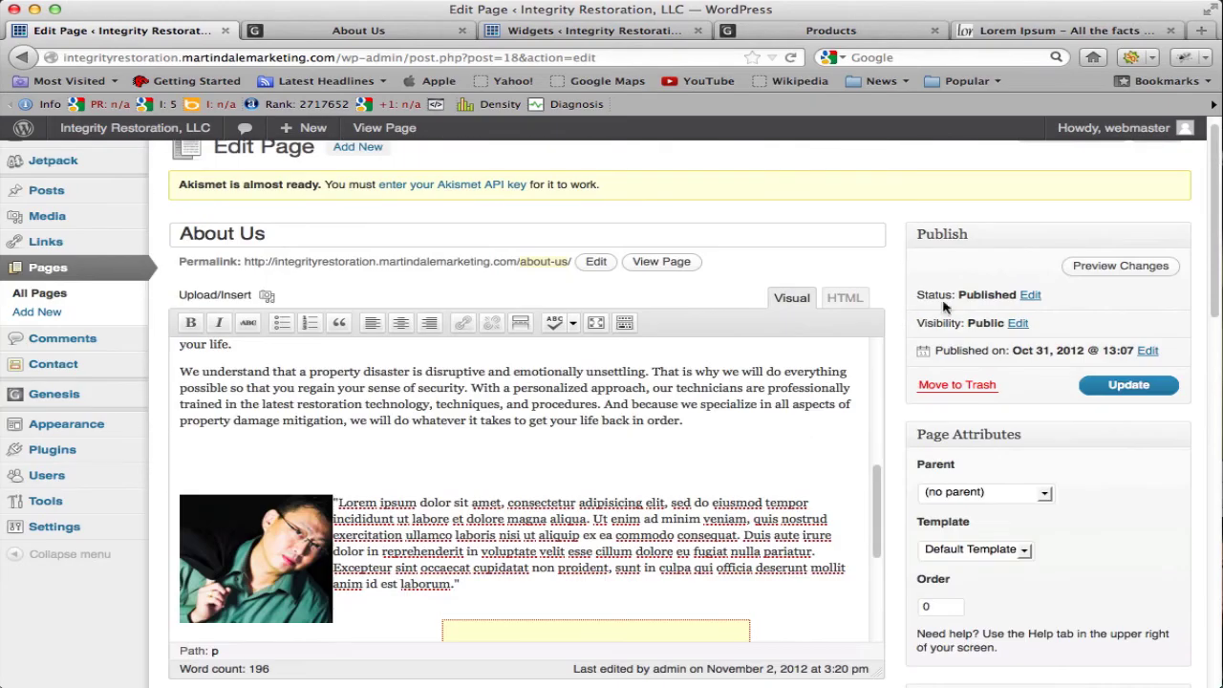
pyautogui.click(1120, 267)
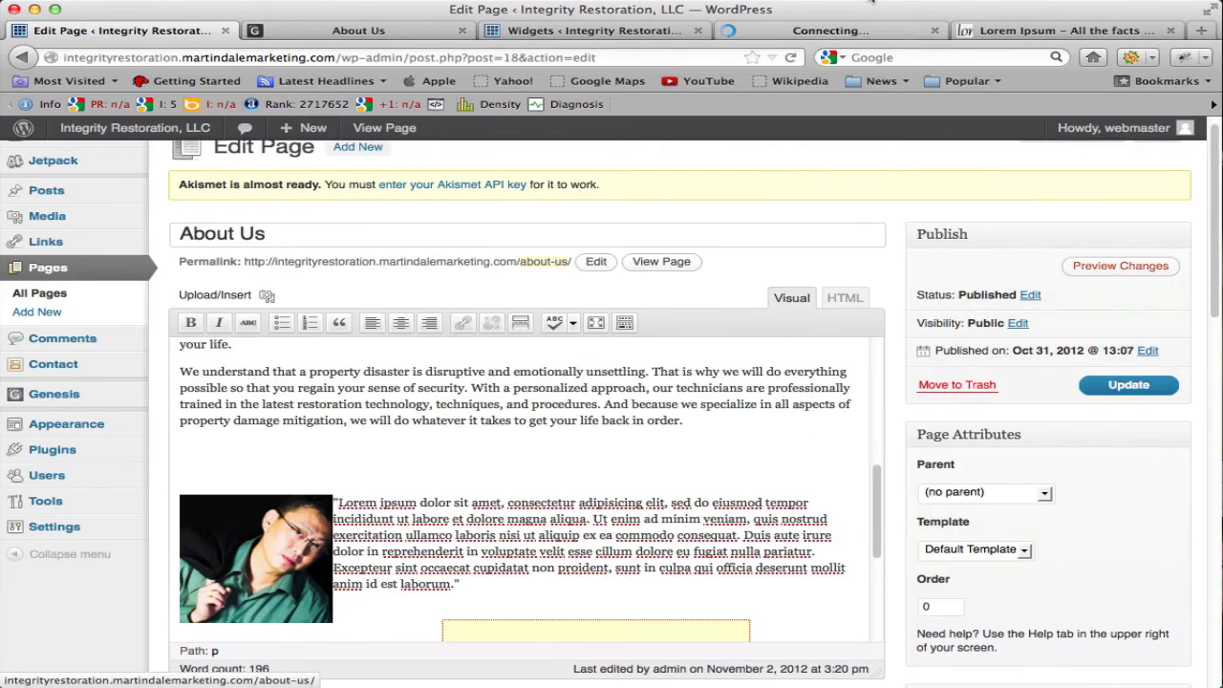
pyautogui.click(831, 31)
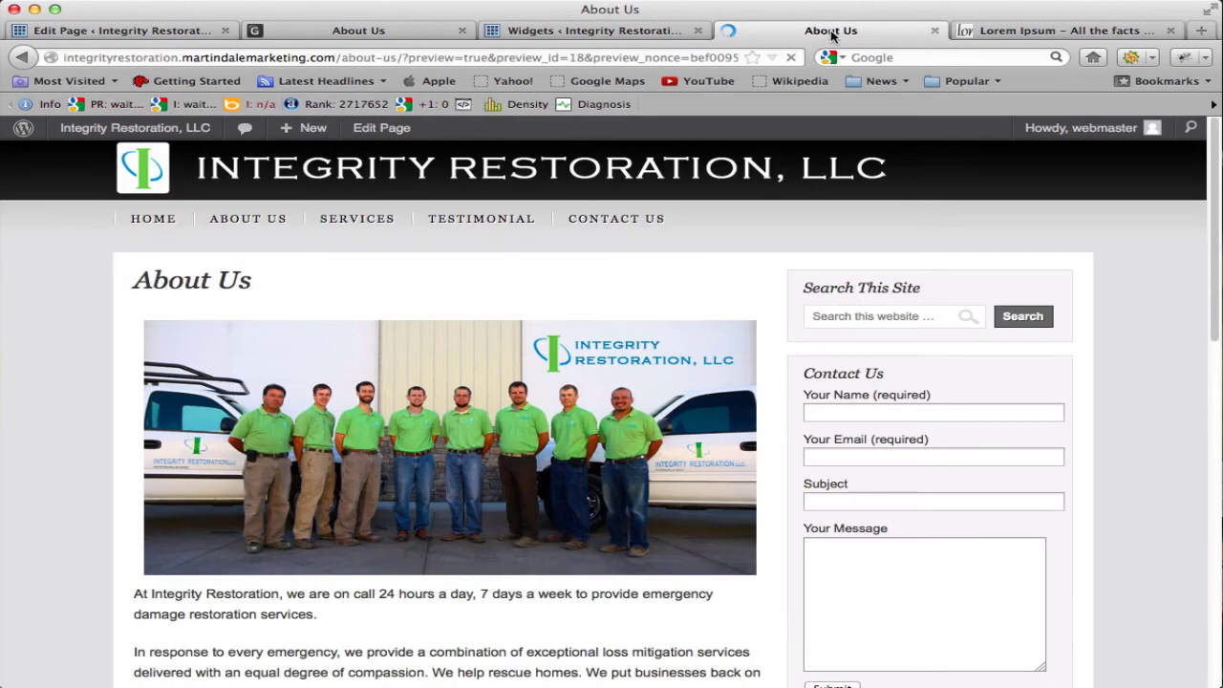
pyautogui.scroll(-10, 77, 477)
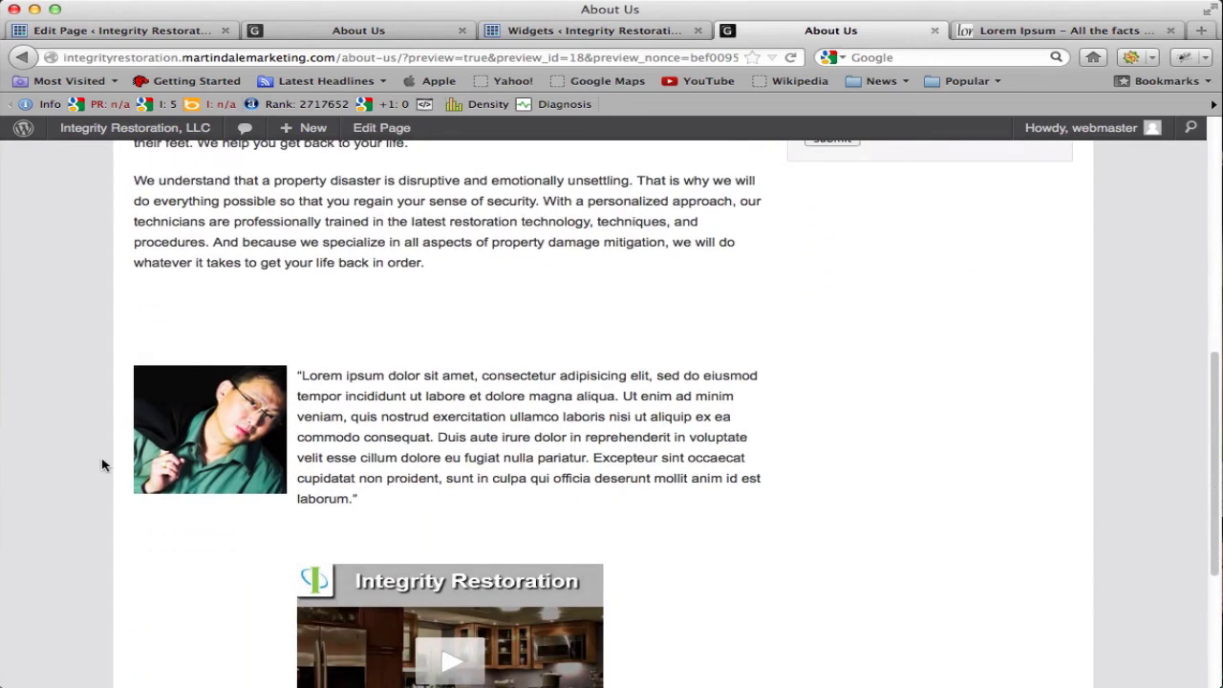
pyautogui.scroll(-3, 191, 540)
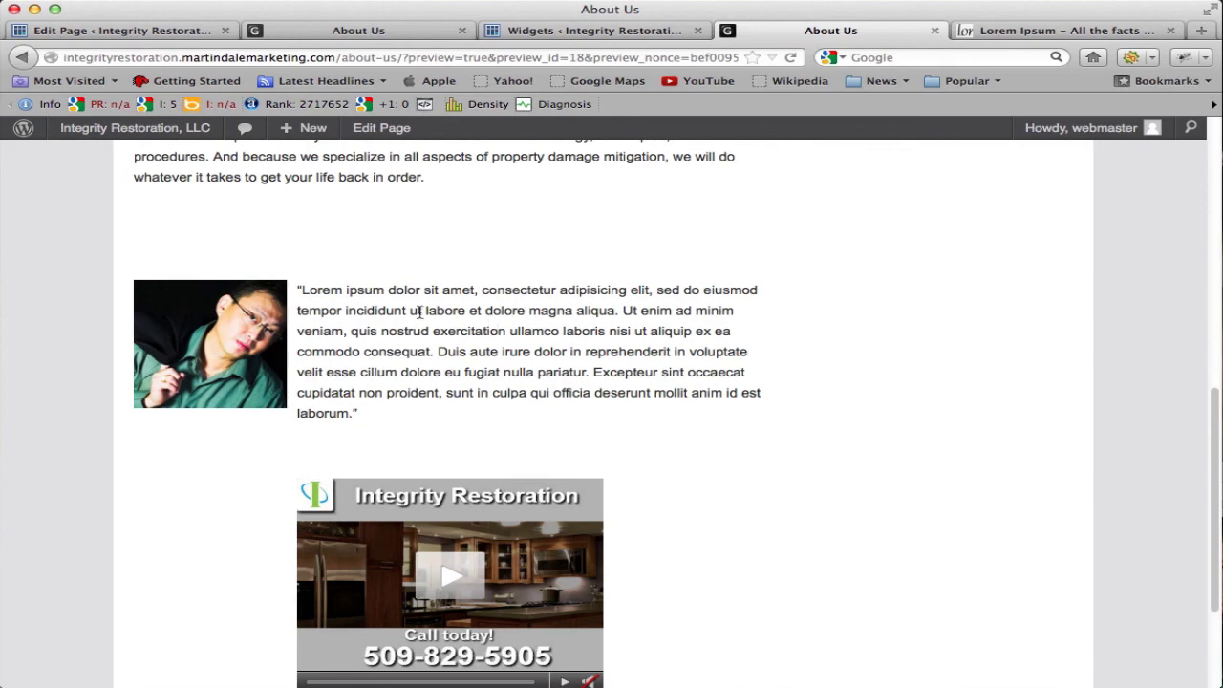
pyautogui.scroll(3, 89, 360)
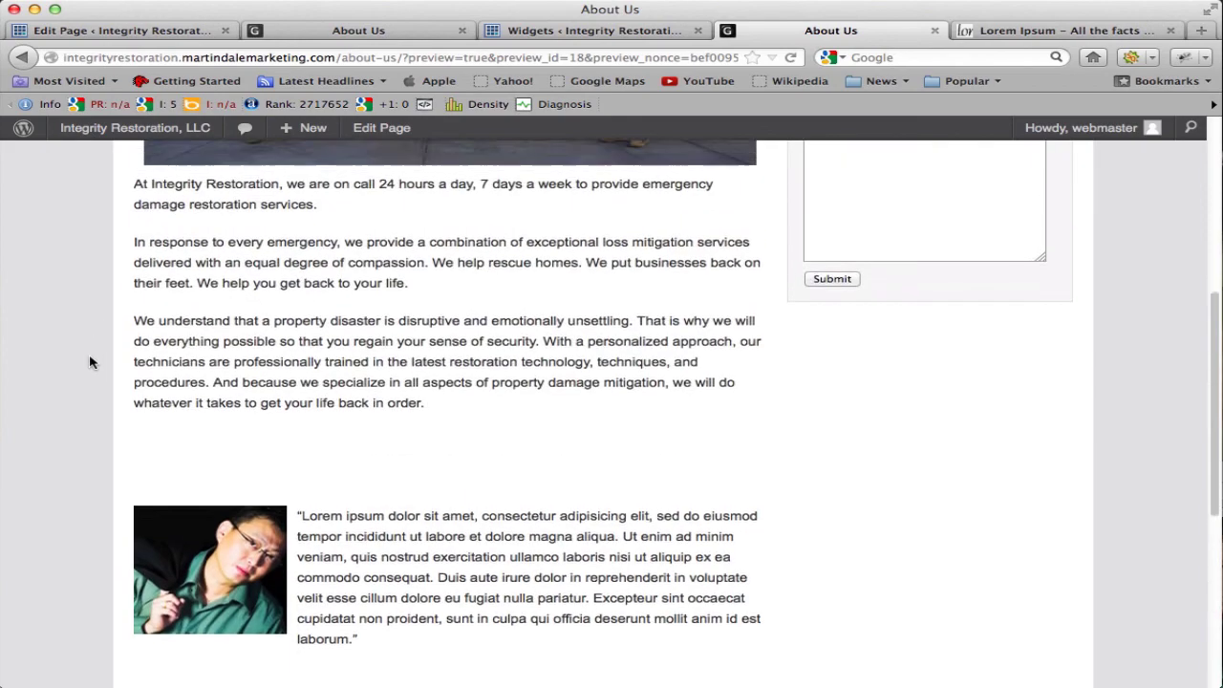
pyautogui.scroll(5, 89, 360)
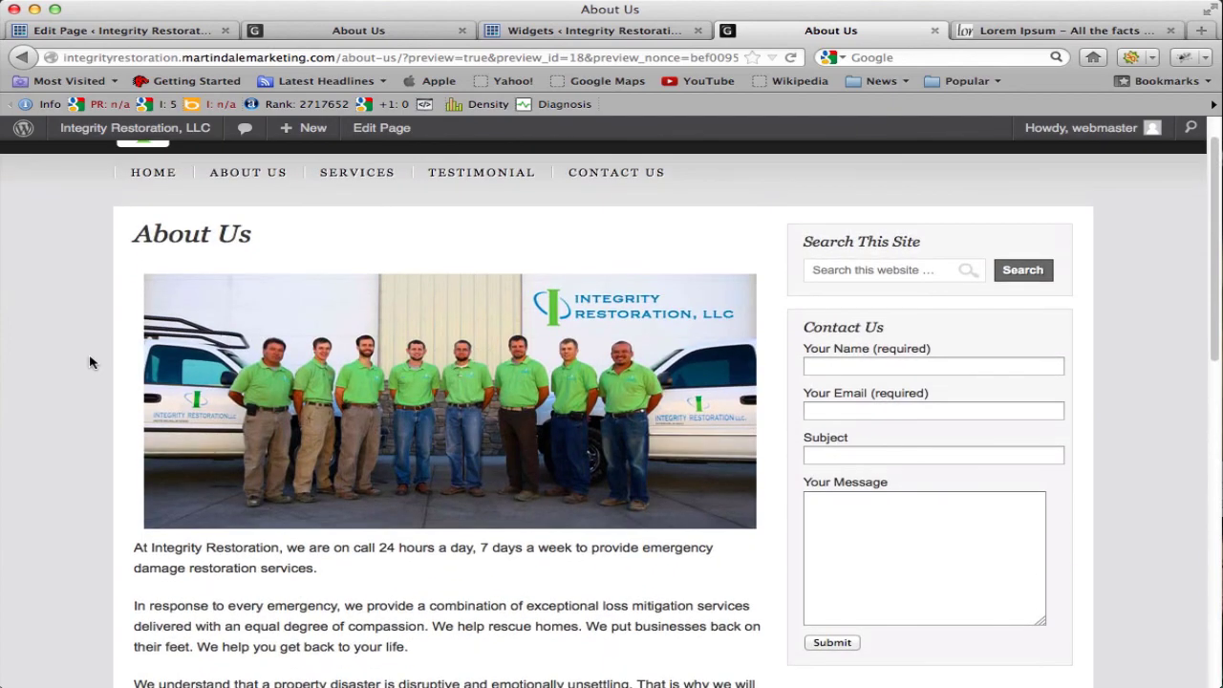